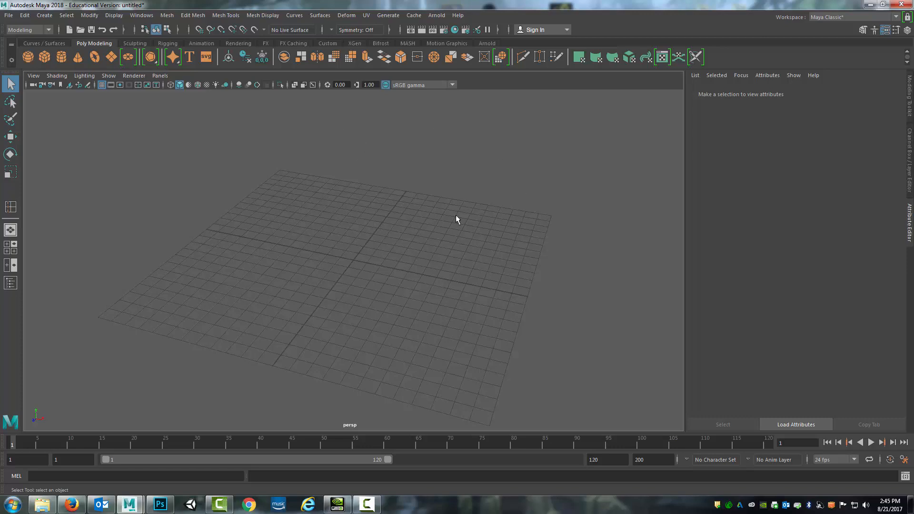
Step: Examine the empty perspective grid and its axis directions from several viewing angles
{"action": "left_click_drag", "start_coordinate": [634, 218], "coordinate": [484, 281], "text": "alt"}
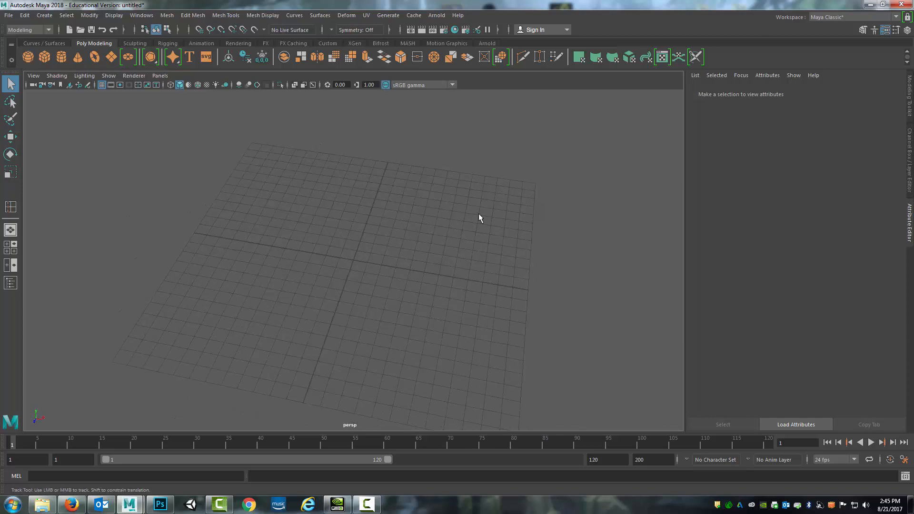
{"action": "middle_click_drag", "start_coordinate": [513, 268], "coordinate": [438, 270], "text": "alt"}
{"action": "left_click_drag", "start_coordinate": [438, 269], "coordinate": [398, 279], "text": "alt"}
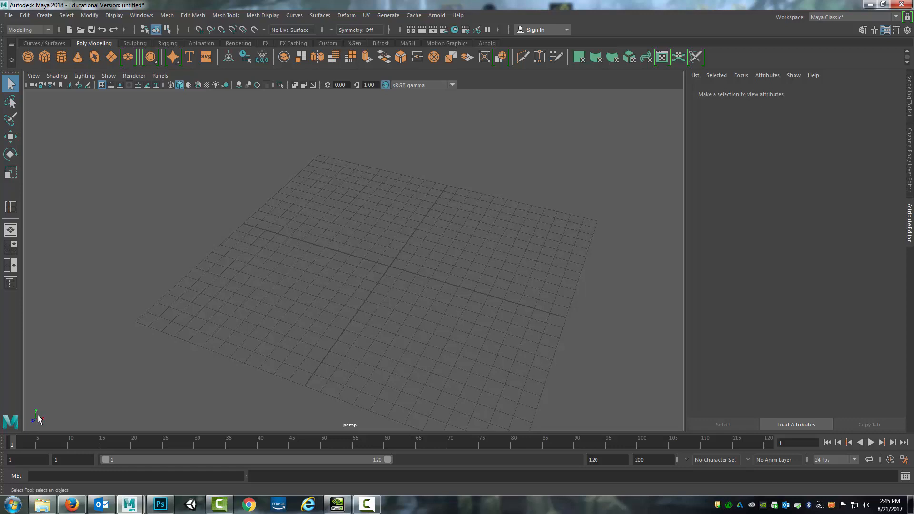
{"action": "left_click_drag", "start_coordinate": [302, 310], "coordinate": [320, 300], "text": "alt"}
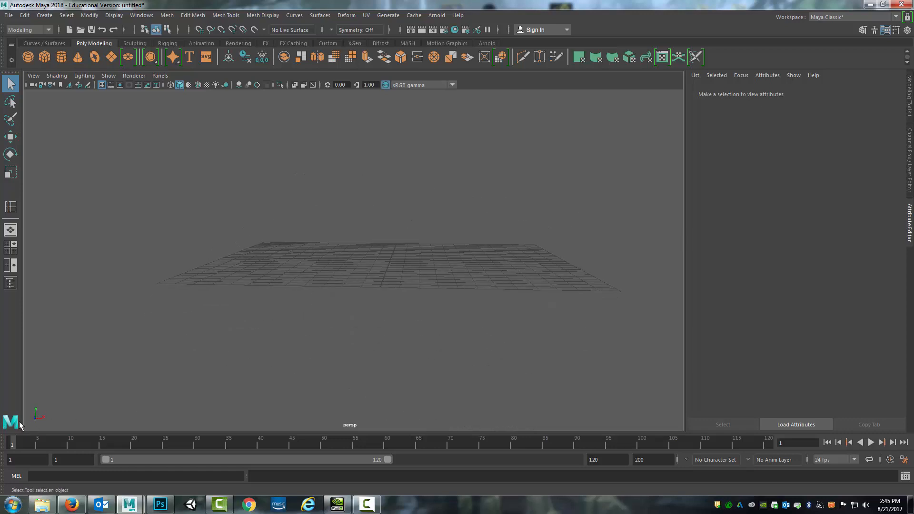
{"action": "left_click_drag", "start_coordinate": [419, 254], "coordinate": [473, 208], "text": "alt"}
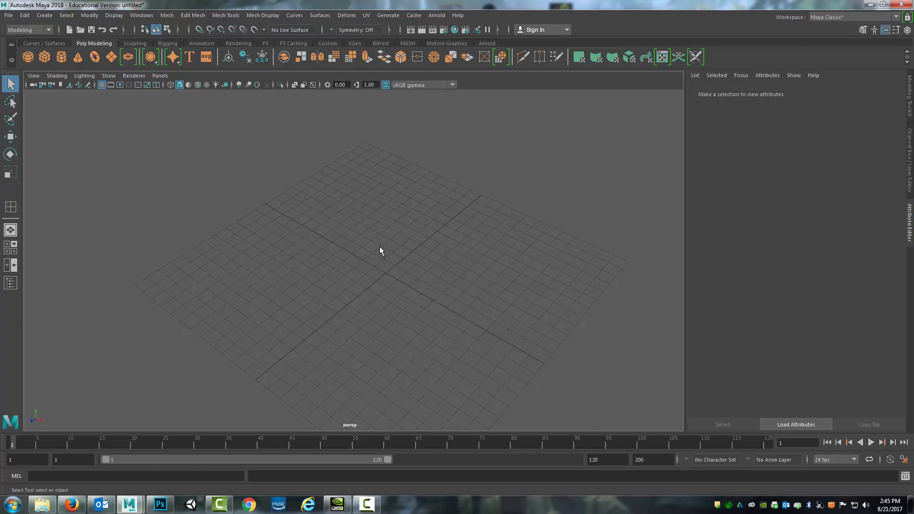
{"action": "left_click_drag", "start_coordinate": [385, 267], "coordinate": [405, 257], "text": "alt"}
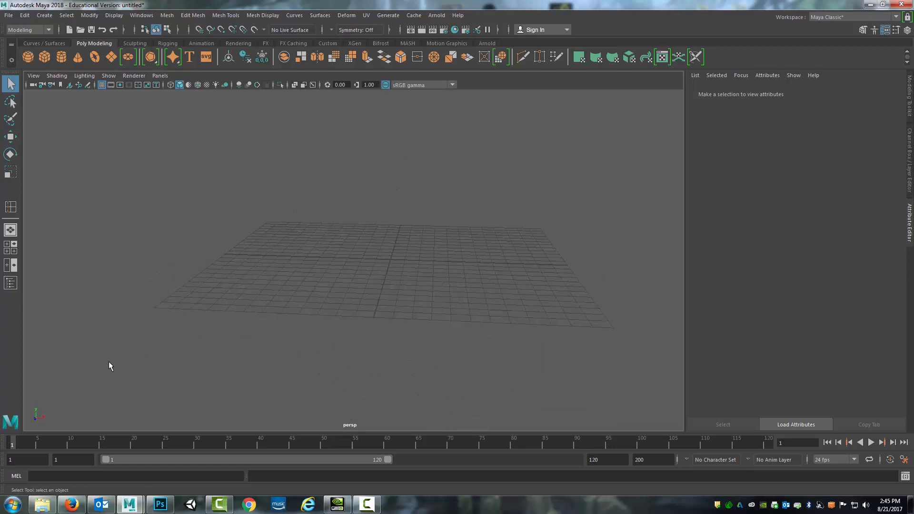
{"action": "left_click_drag", "start_coordinate": [293, 281], "coordinate": [372, 220], "text": "alt"}
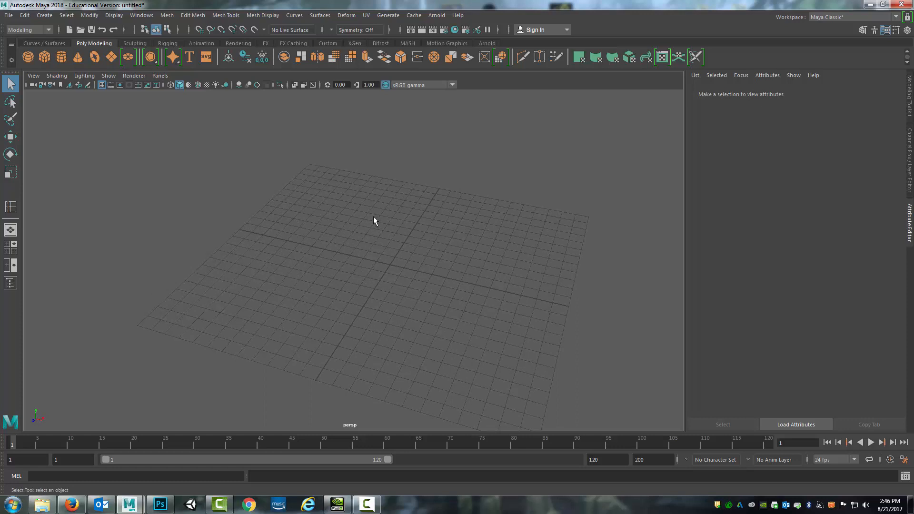
{"action": "middle_click_drag", "start_coordinate": [410, 280], "coordinate": [371, 295], "text": "alt"}
{"action": "mouse_move", "coordinate": [370, 295]}
{"action": "left_mouse_down", "text": "alt"}
{"action": "mouse_move", "coordinate": [314, 324]}
{"action": "mouse_move", "coordinate": [351, 329]}
{"action": "mouse_move", "coordinate": [438, 295]}
{"action": "mouse_move", "coordinate": [362, 296]}
{"action": "left_mouse_up", "text": "alt"}
Step: Create a polygon cube at the center of the grid
{"action": "left_click", "coordinate": [44, 58]}
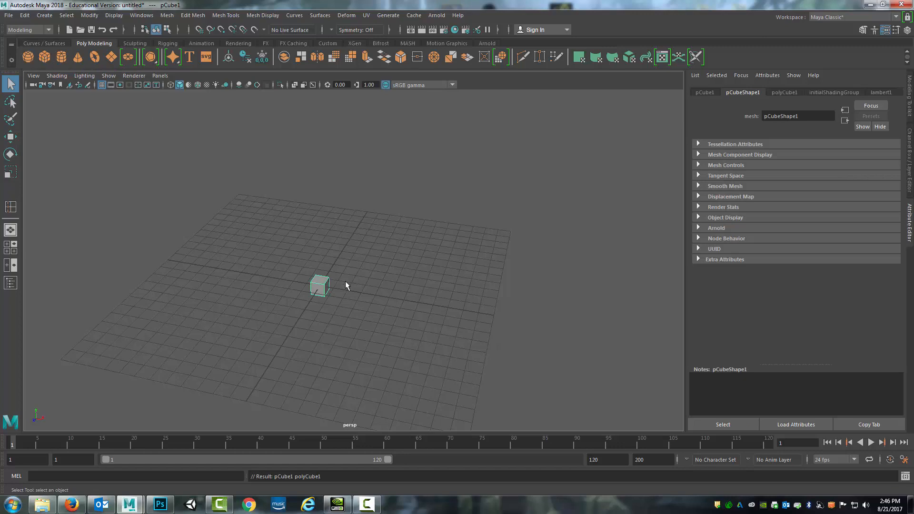
{"action": "middle_click_drag", "start_coordinate": [385, 277], "coordinate": [441, 252], "text": "alt"}
{"action": "scroll", "coordinate": [440, 290], "scroll_direction": "down", "scroll_amount": 6}
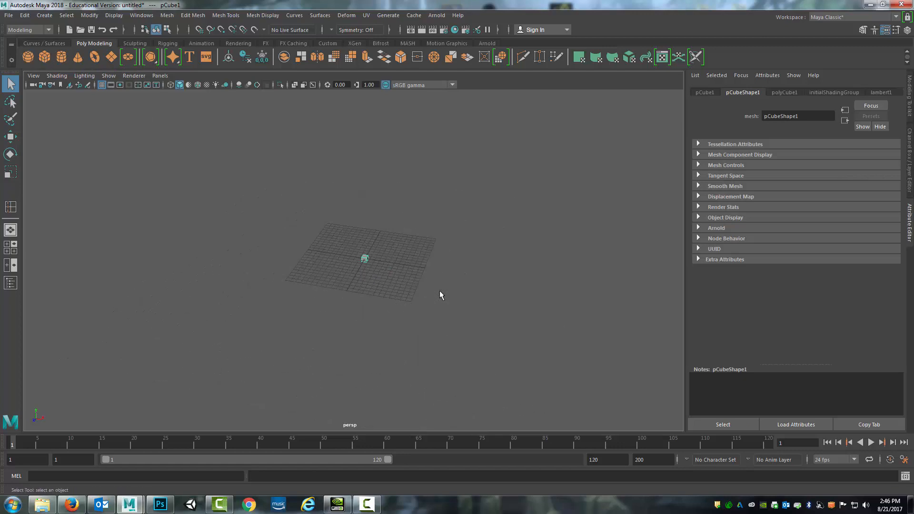
{"action": "scroll", "coordinate": [439, 290], "scroll_direction": "up", "scroll_amount": 9}
{"action": "left_click_drag", "start_coordinate": [438, 292], "coordinate": [347, 274], "text": "alt"}
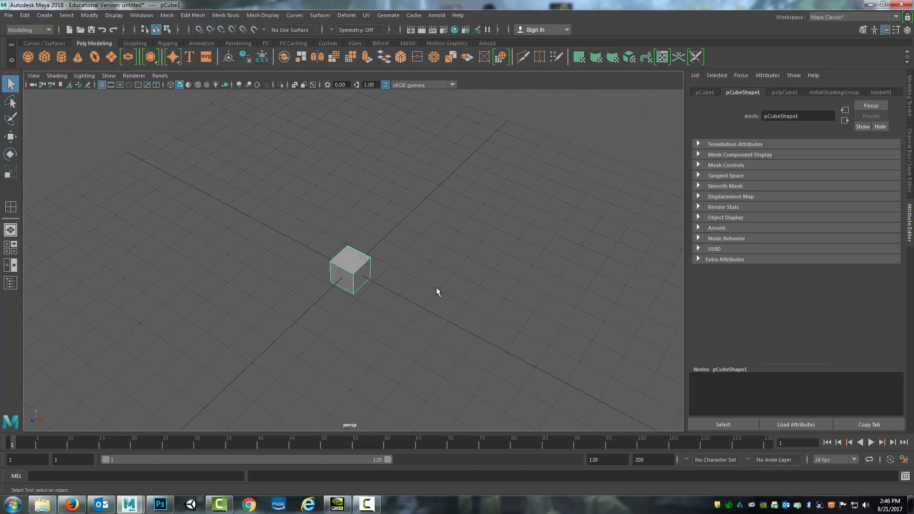
{"action": "left_click_drag", "start_coordinate": [435, 290], "coordinate": [342, 310], "text": "alt"}
Step: Move the cube freely away from the origin, raising it past the far edge of the grid
{"action": "key", "text": "w"}
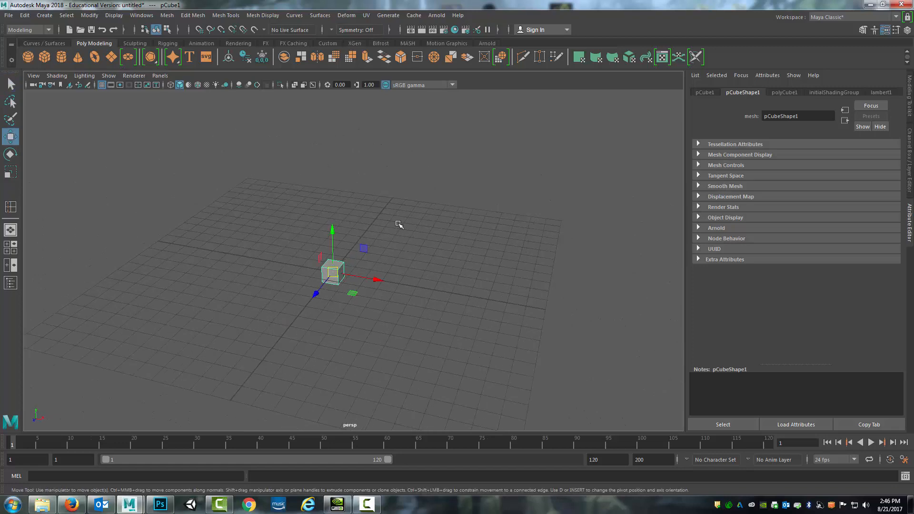
{"action": "left_click_drag", "start_coordinate": [398, 225], "coordinate": [376, 232], "text": "alt"}
{"action": "left_click_drag", "start_coordinate": [330, 270], "coordinate": [503, 198]}
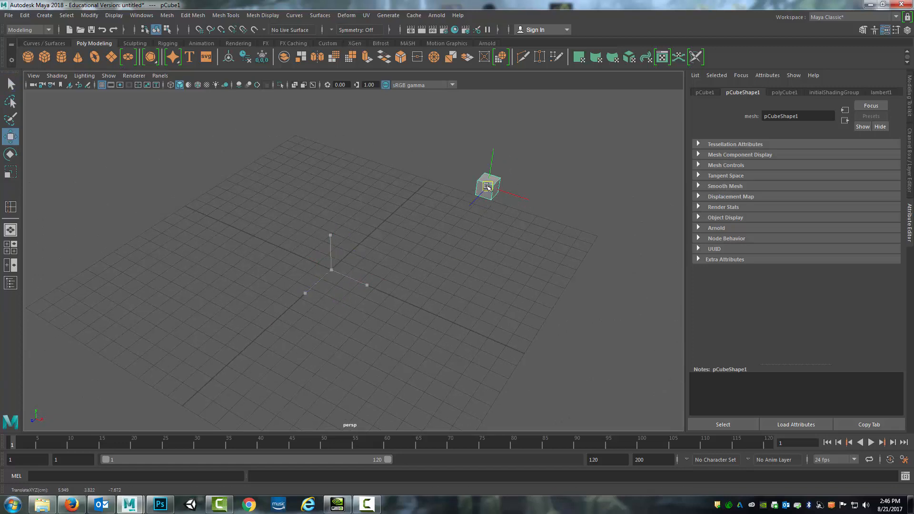
{"action": "left_click_drag", "start_coordinate": [404, 283], "coordinate": [393, 251], "text": "alt"}
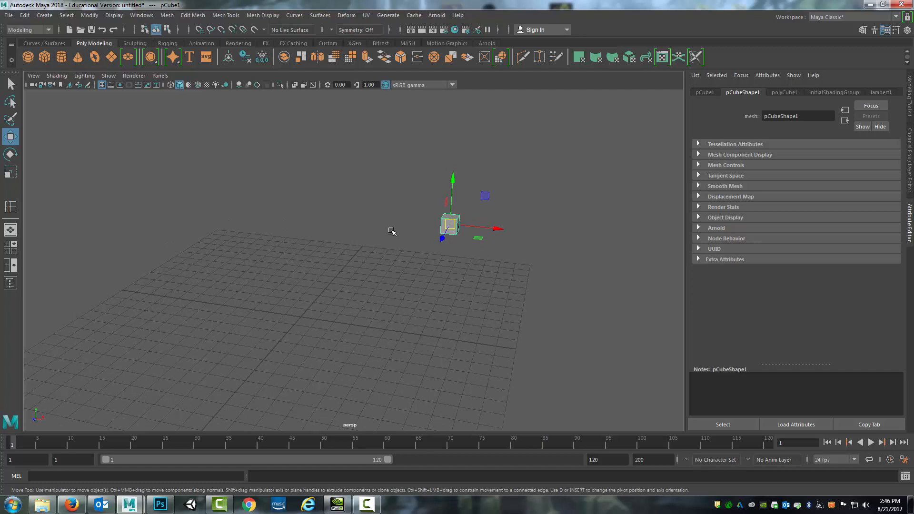
{"action": "mouse_move", "coordinate": [354, 229]}
{"action": "left_mouse_down", "text": "alt"}
{"action": "mouse_move", "coordinate": [343, 229]}
{"action": "mouse_move", "coordinate": [353, 231]}
{"action": "left_mouse_up", "text": "alt"}
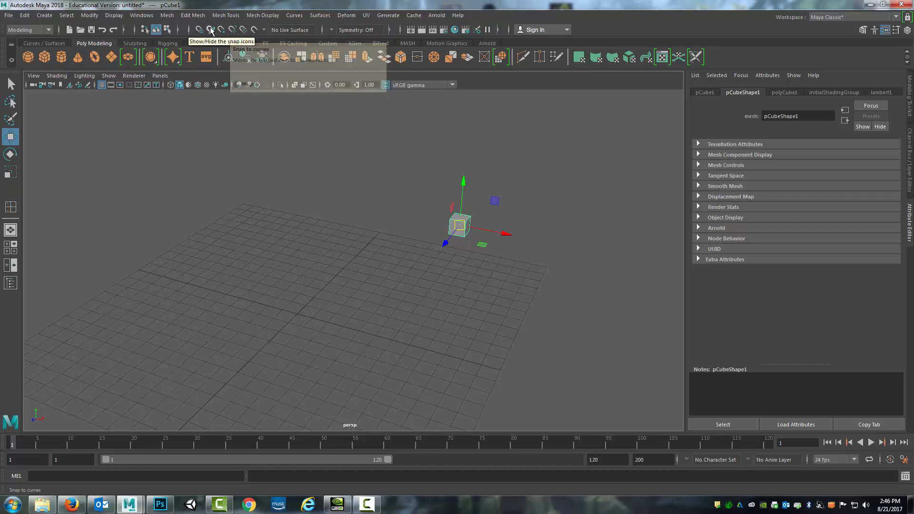
Step: Show the selection mask icons in the status line and turn on snapping to grids
{"action": "left_click", "coordinate": [189, 30]}
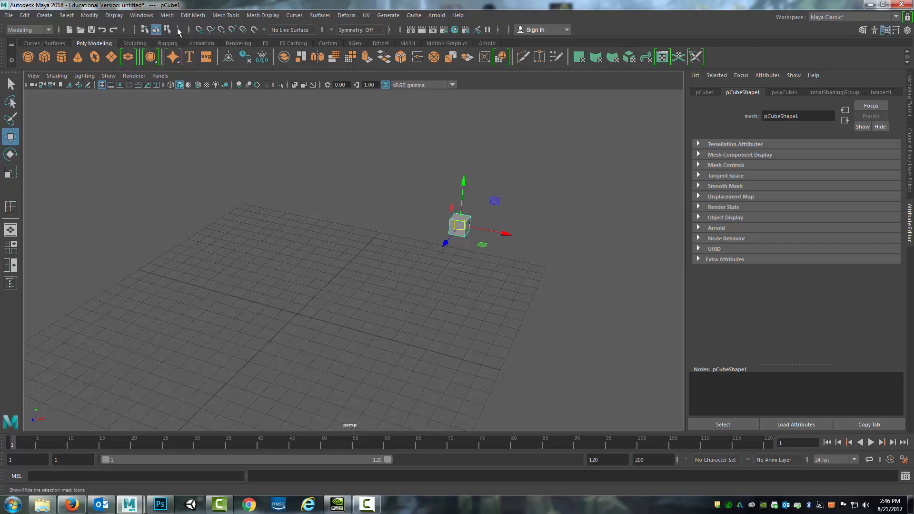
{"action": "left_click", "coordinate": [188, 30]}
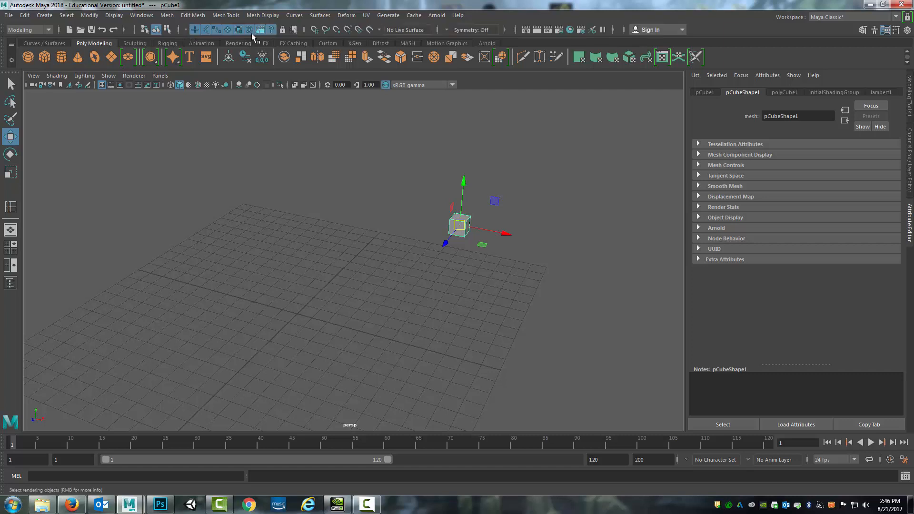
{"action": "left_click", "coordinate": [314, 31]}
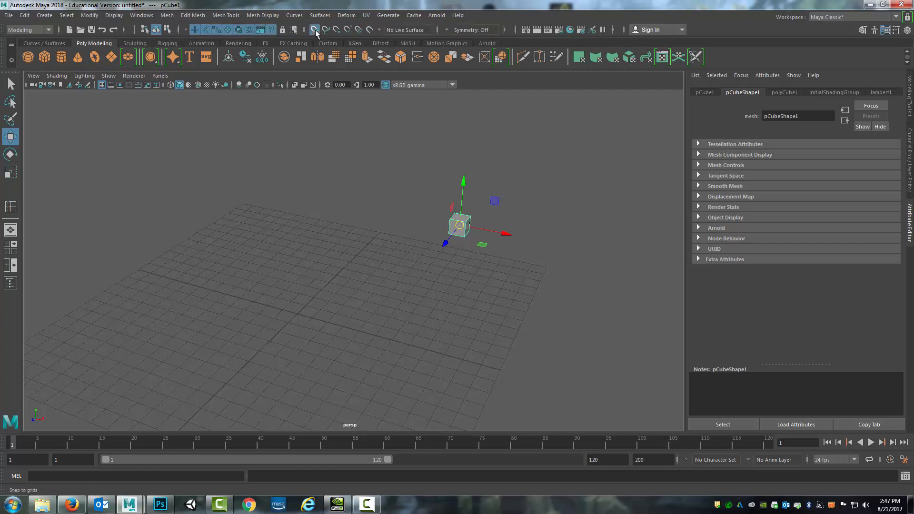
{"action": "left_click", "coordinate": [315, 31]}
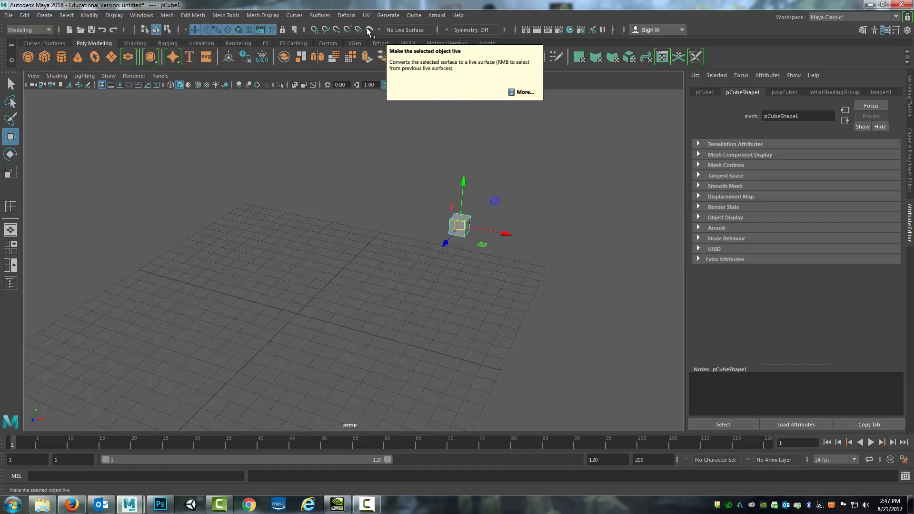
{"action": "left_click", "coordinate": [314, 31]}
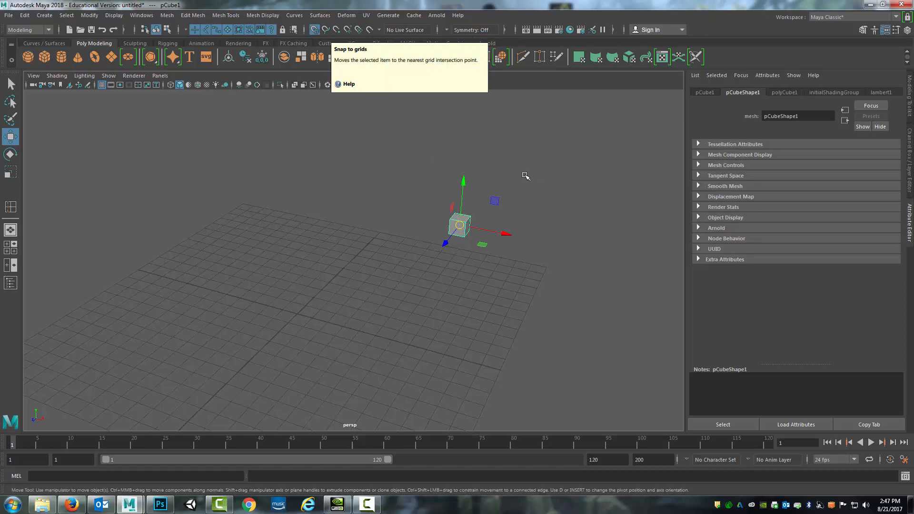
Step: Toggle grid snapping and move the cube back over the interior of the grid
{"action": "scroll", "coordinate": [530, 177], "scroll_direction": "down", "scroll_amount": 3}
{"action": "scroll", "coordinate": [529, 176], "scroll_direction": "up", "scroll_amount": 6}
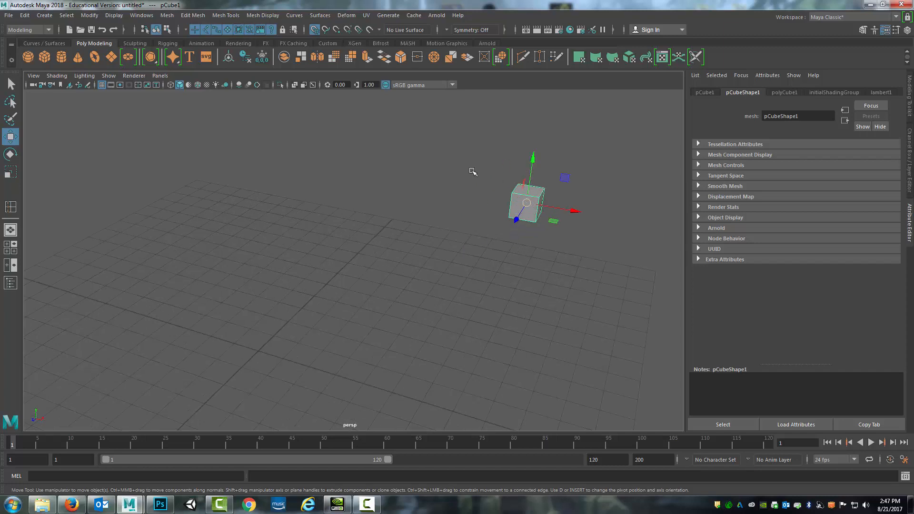
{"action": "left_click", "coordinate": [312, 31]}
{"action": "left_click", "coordinate": [316, 30]}
{"action": "left_click_drag", "start_coordinate": [526, 208], "coordinate": [412, 277]}
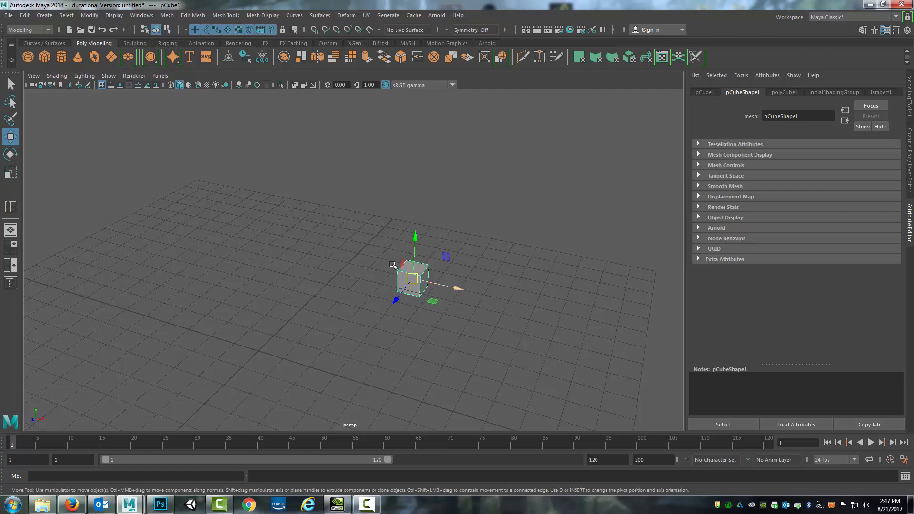
Step: Snap the cube to the grid origin with temporary grid snapping and frame it in the view
{"action": "key", "text": "x"}
{"action": "key", "text": "x"}
{"action": "left_click_drag", "start_coordinate": [414, 279], "coordinate": [229, 376]}
{"action": "key", "text": "f"}
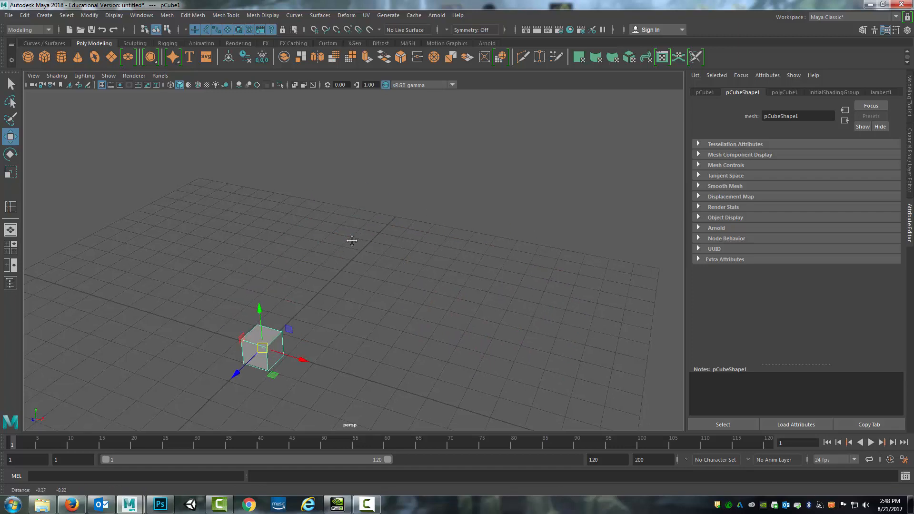
{"action": "scroll", "coordinate": [443, 229], "scroll_direction": "up", "scroll_amount": 2}
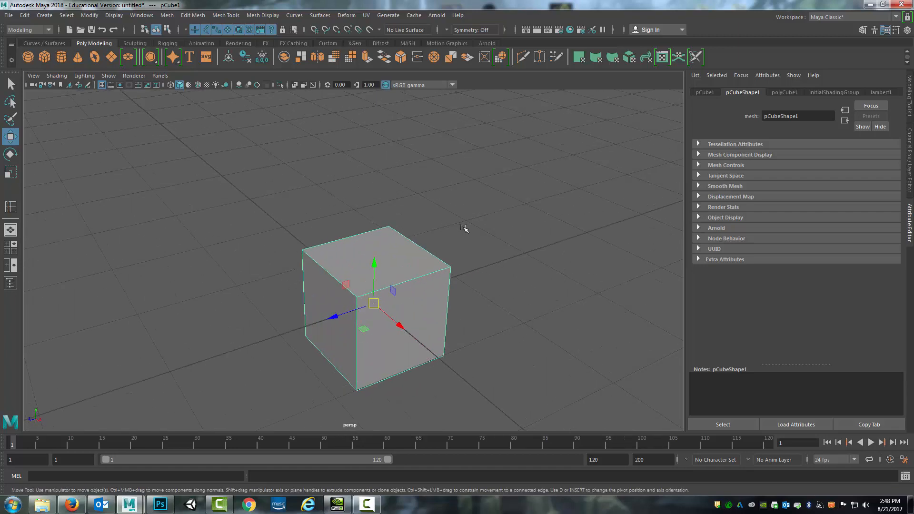
{"action": "scroll", "coordinate": [463, 228], "scroll_direction": "down", "scroll_amount": 5}
{"action": "middle_click_drag", "start_coordinate": [463, 227], "coordinate": [425, 216], "text": "alt"}
{"action": "left_click_drag", "start_coordinate": [437, 239], "coordinate": [466, 242], "text": "alt"}
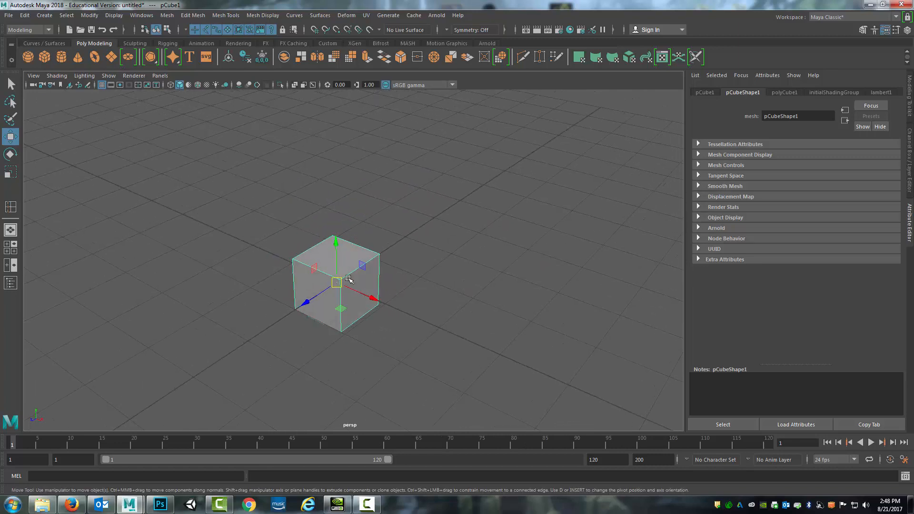
Step: Turn on snapping to points, try moving the whole cube with it, and undo that move
{"action": "left_click", "coordinate": [336, 29]}
{"action": "left_click_drag", "start_coordinate": [341, 284], "coordinate": [520, 261]}
{"action": "key", "text": "ctrl+z"}
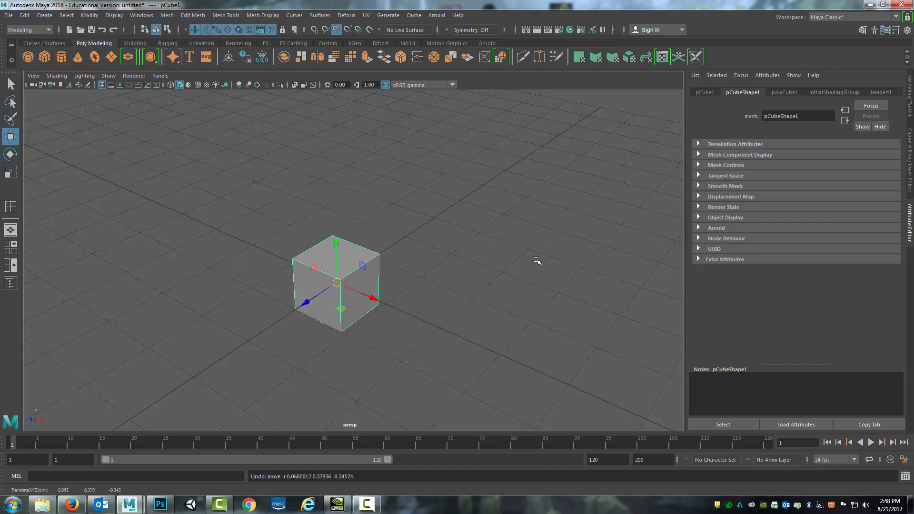
Step: Select an upper corner vertex of the cube in vertex mode and pull it outward away from the cube
{"action": "left_click_drag", "start_coordinate": [415, 185], "coordinate": [397, 202], "text": "alt"}
{"action": "left_click_drag", "start_coordinate": [352, 231], "coordinate": [333, 232], "text": "alt"}
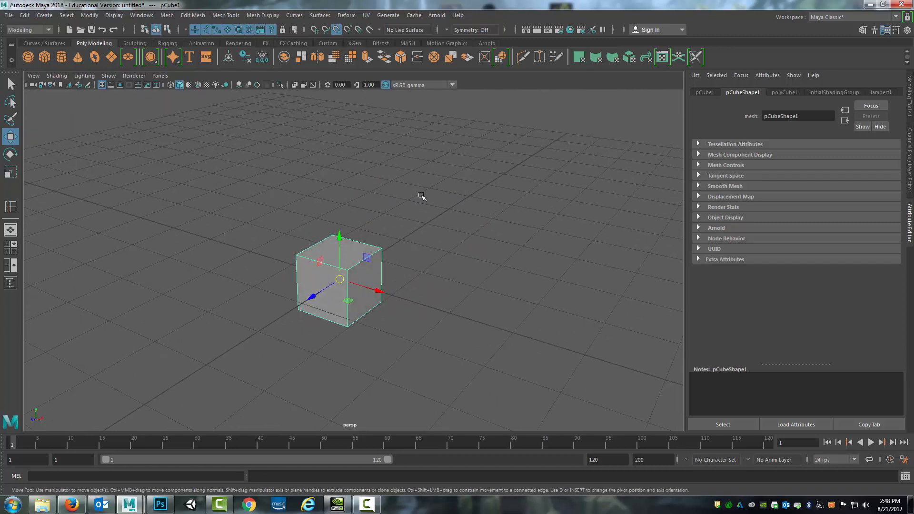
{"action": "left_click_drag", "start_coordinate": [421, 196], "coordinate": [372, 202], "text": "alt"}
{"action": "scroll", "coordinate": [356, 245], "scroll_direction": "up", "scroll_amount": 5}
{"action": "scroll", "coordinate": [356, 244], "scroll_direction": "down", "scroll_amount": 2}
{"action": "mouse_move", "coordinate": [356, 245]}
{"action": "left_mouse_down", "text": "alt"}
{"action": "mouse_move", "coordinate": [363, 238]}
{"action": "mouse_move", "coordinate": [366, 248]}
{"action": "left_mouse_up", "text": "alt"}
{"action": "right_click_drag", "start_coordinate": [366, 230], "coordinate": [320, 230]}
{"action": "left_click", "coordinate": [375, 254]}
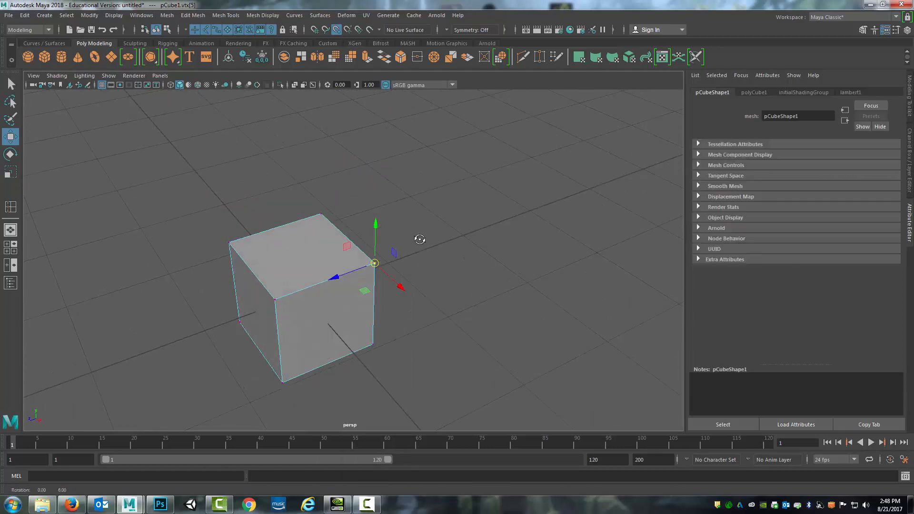
{"action": "left_click_drag", "start_coordinate": [375, 262], "coordinate": [494, 270]}
{"action": "left_click", "coordinate": [337, 29]}
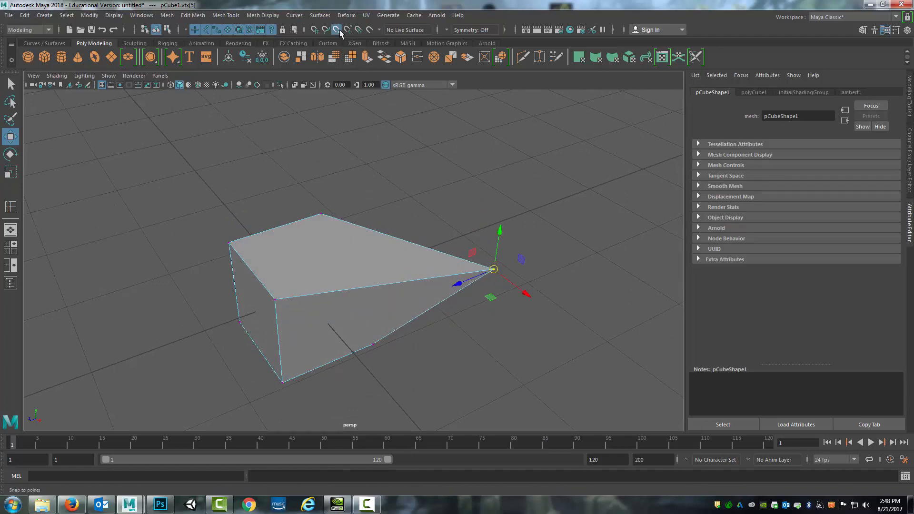
Step: Align the pulled vertex with the neighboring corners along X, Z and Y using point snapping to restore the cube shape
{"action": "left_click_drag", "start_coordinate": [555, 265], "coordinate": [483, 254], "text": "alt"}
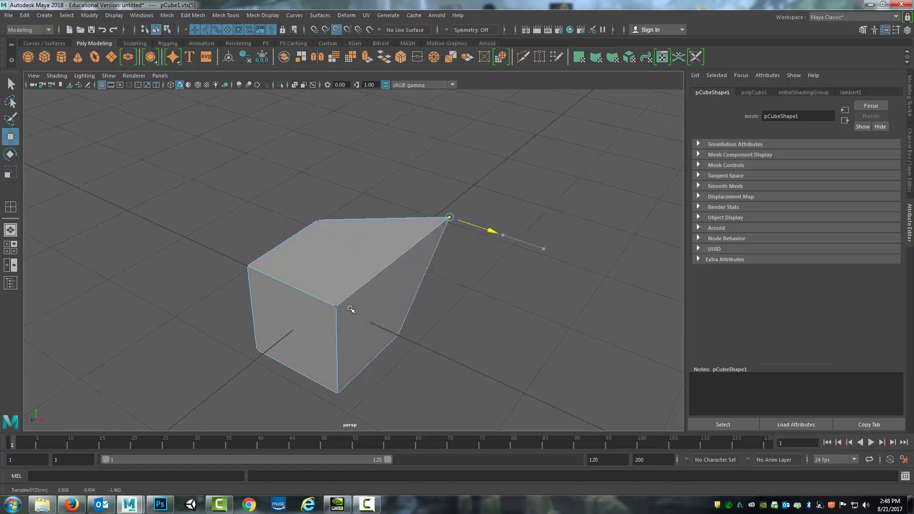
{"action": "mouse_move", "coordinate": [351, 310]}
{"action": "left_mouse_down"}
{"action": "mouse_move", "coordinate": [265, 276]}
{"action": "mouse_move", "coordinate": [341, 307]}
{"action": "left_mouse_up"}
{"action": "left_click_drag", "start_coordinate": [471, 333], "coordinate": [471, 332]}
{"action": "mouse_move", "coordinate": [491, 232]}
{"action": "left_mouse_down"}
{"action": "mouse_move", "coordinate": [406, 203]}
{"action": "mouse_move", "coordinate": [485, 230]}
{"action": "left_mouse_up"}
{"action": "middle_click_drag", "start_coordinate": [425, 235], "coordinate": [310, 215]}
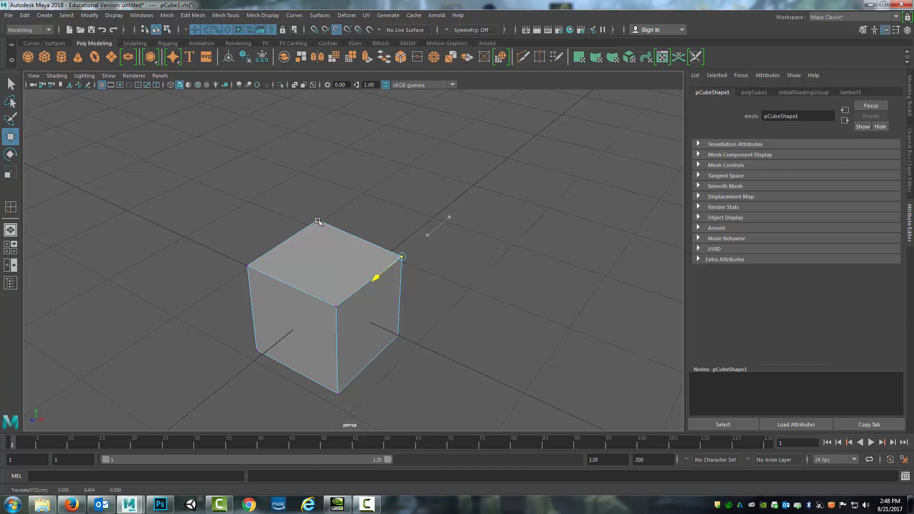
{"action": "left_click_drag", "start_coordinate": [467, 216], "coordinate": [362, 191], "text": "alt"}
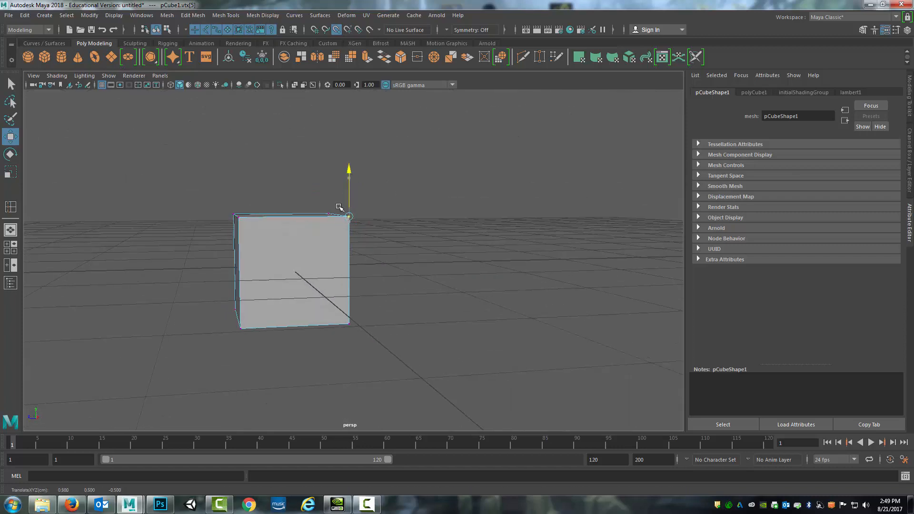
{"action": "left_click_drag", "start_coordinate": [432, 190], "coordinate": [443, 206], "text": "alt"}
Step: Turn off point snapping and snap the upper corner vertex onto the cube's lower back corner with temporary point snapping
{"action": "left_click", "coordinate": [336, 30]}
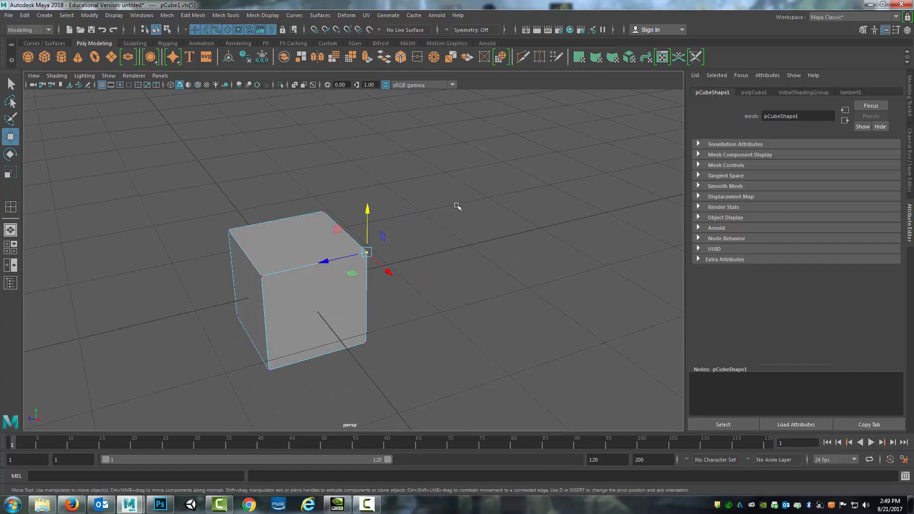
{"action": "key", "text": "v"}
{"action": "left_click_drag", "start_coordinate": [368, 251], "coordinate": [324, 293]}
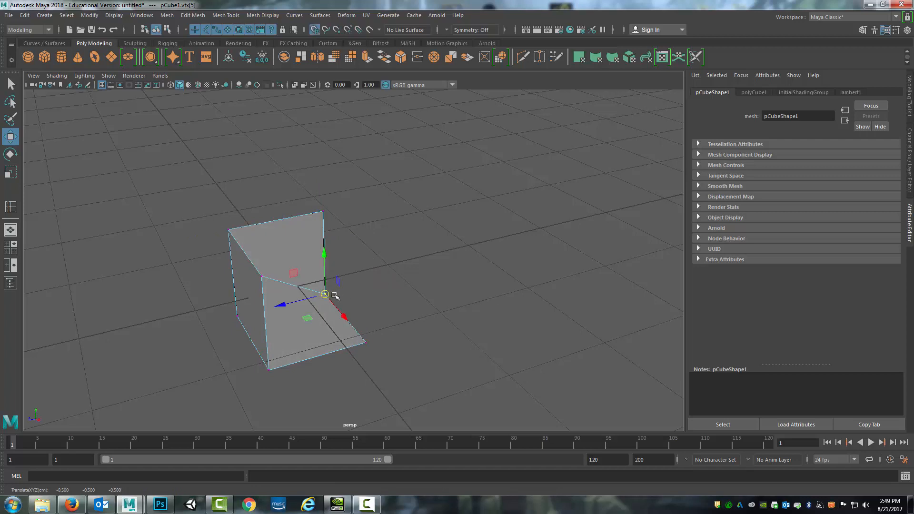
Step: Snap the same vertex with grid snapping to the grid intersection at X 0, Y 0, Z -2
{"action": "left_click_drag", "start_coordinate": [324, 293], "coordinate": [480, 249]}
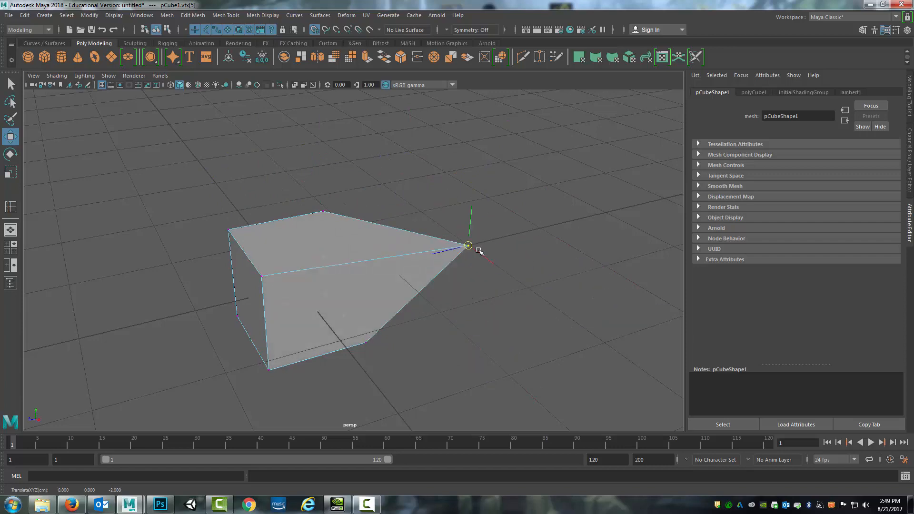
{"action": "left_click_drag", "start_coordinate": [566, 223], "coordinate": [477, 259], "text": "alt"}
{"action": "left_click_drag", "start_coordinate": [421, 231], "coordinate": [442, 238]}
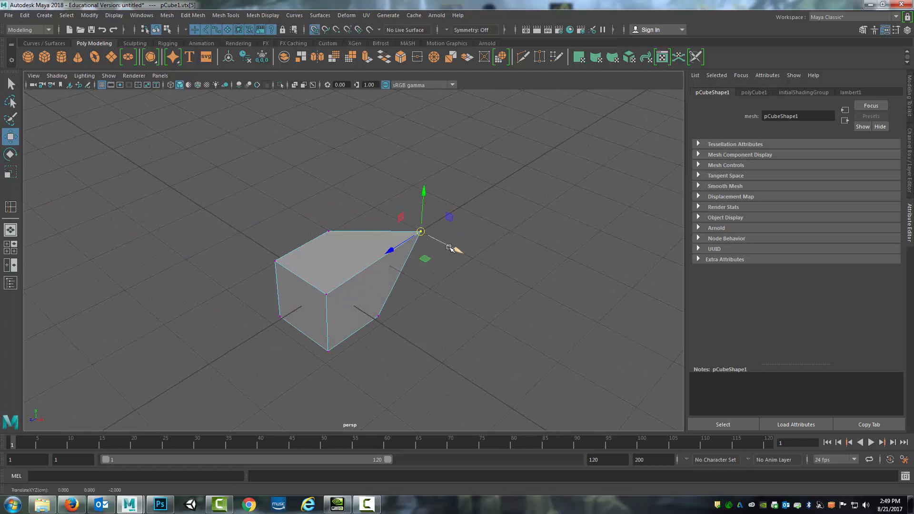